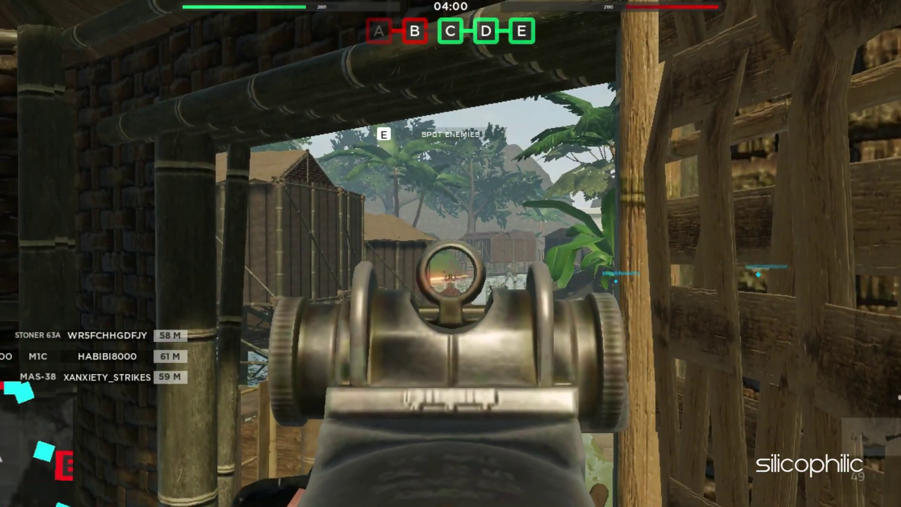
Walk the soldier out of the hut onto the beach, heading toward the stilt huts
key(w)
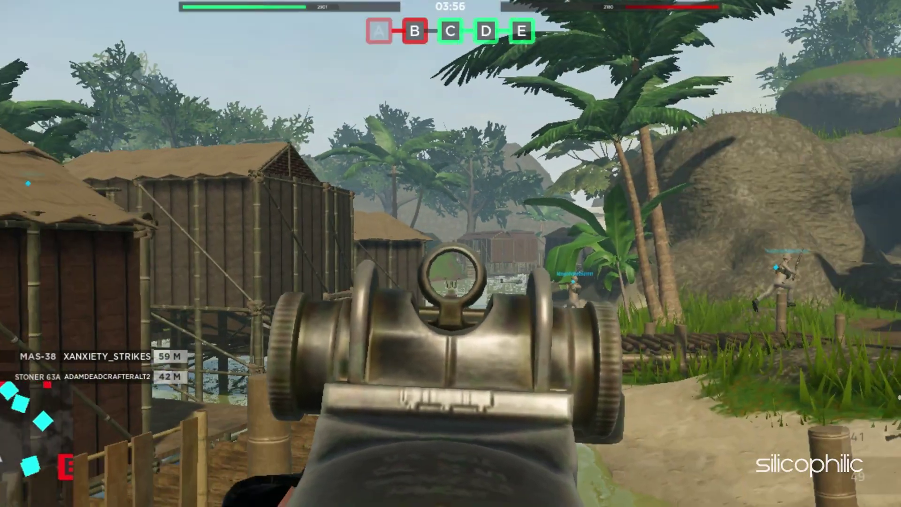
key(w)
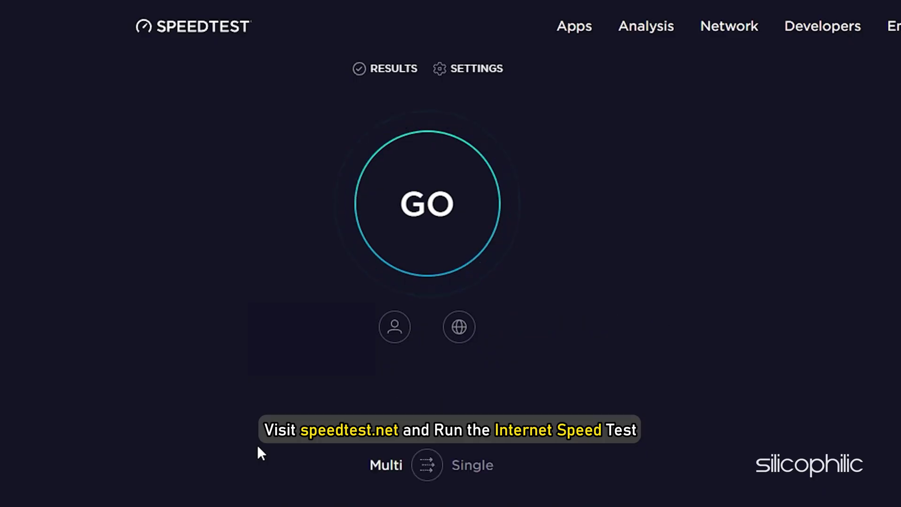
Run the Speedtest check; it reports 1 ms ping and 67.10 Mbps download
click(426, 201)
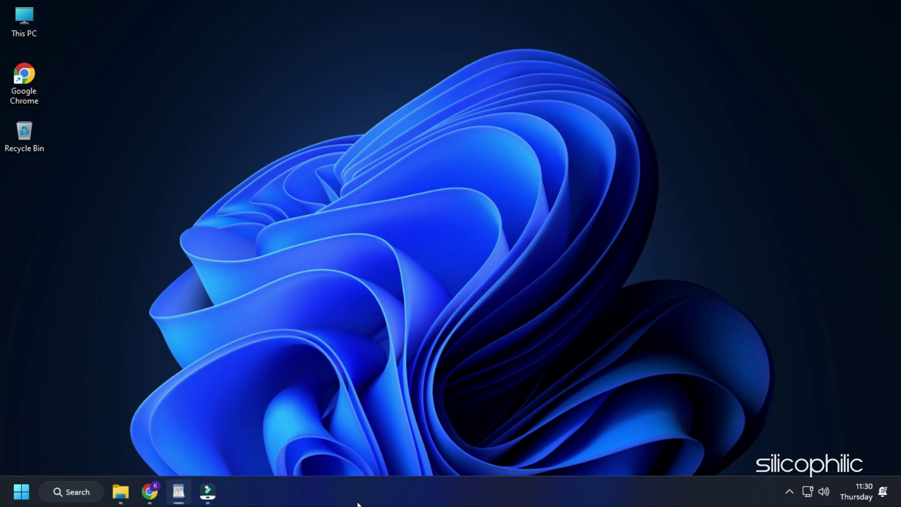
Open the AppData folder by running 'appdata' from the Win+R box
key(super+r)
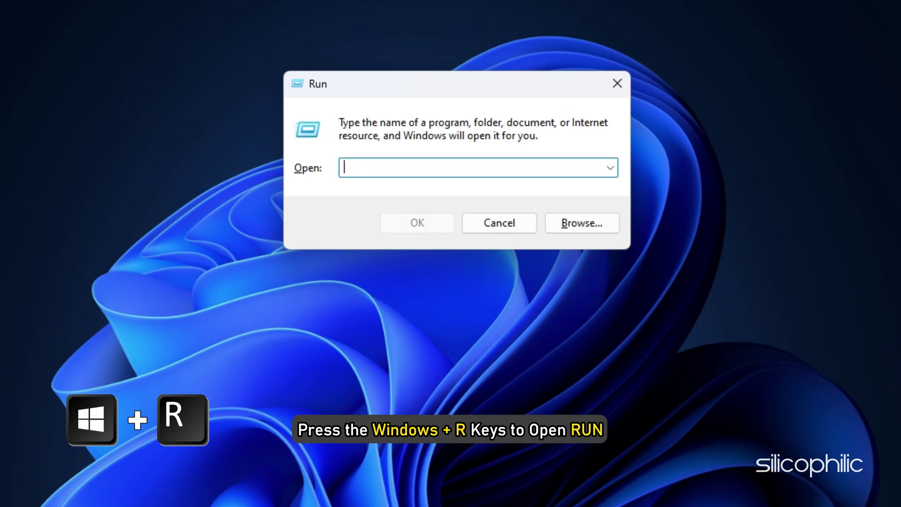
text(appdata)
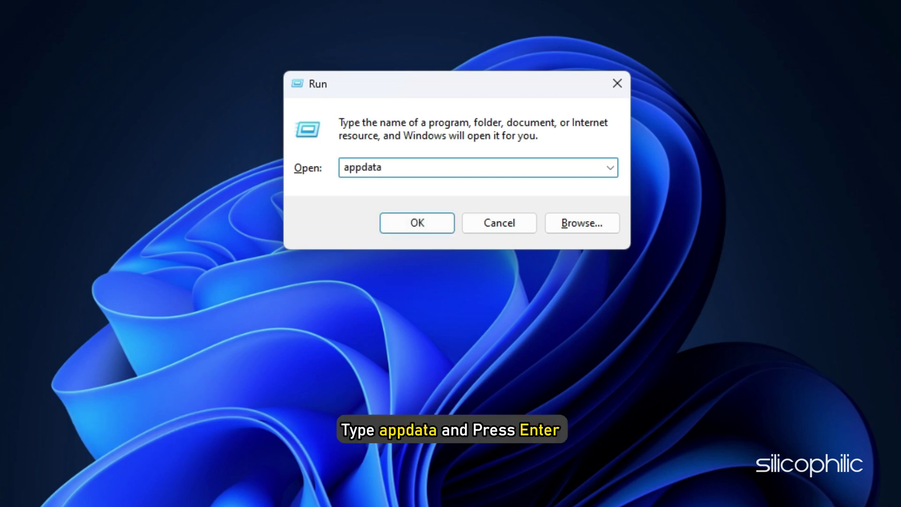
key(Return)
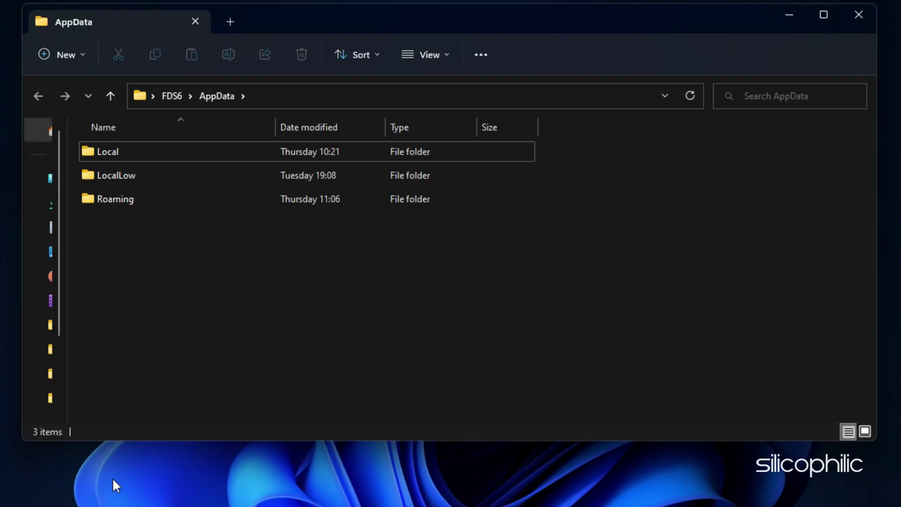
Navigate into AppData\Local\Roblox\Versions
double_click(147, 155)
scroll(164, 282, down, 5)
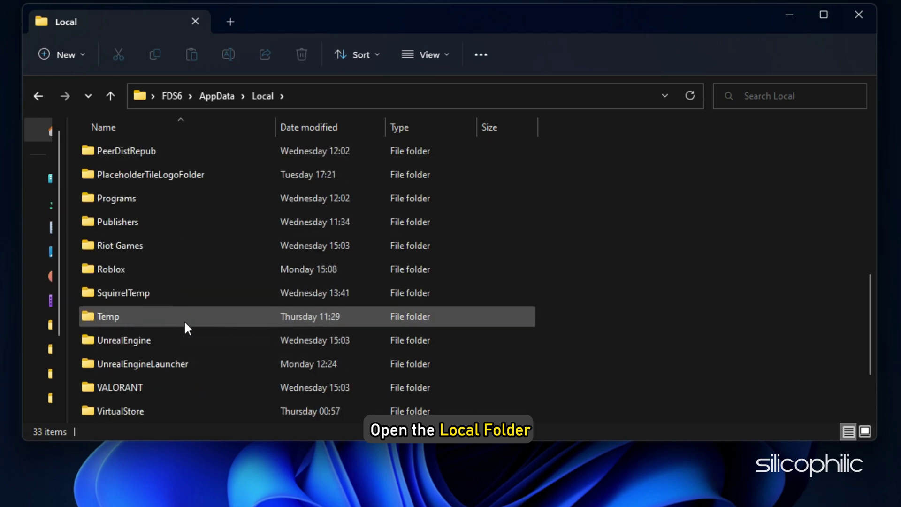
double_click(172, 268)
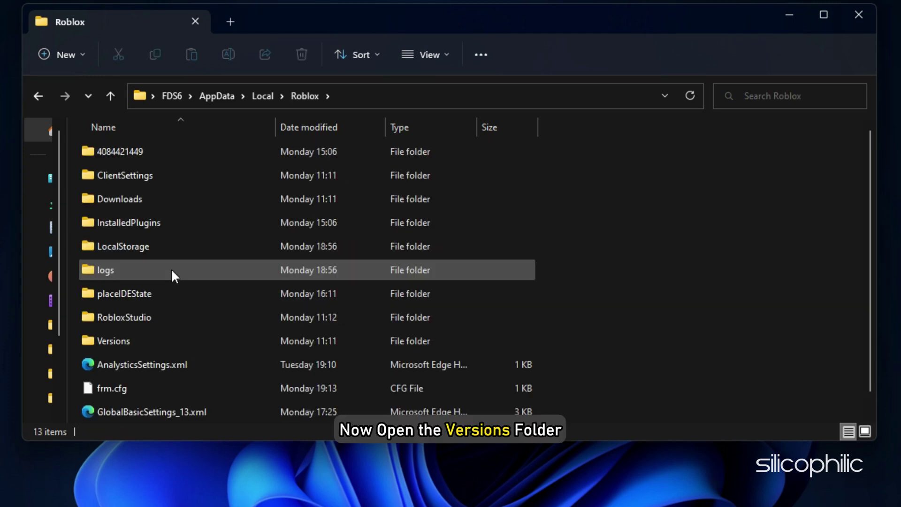
click(170, 342)
double_click(170, 341)
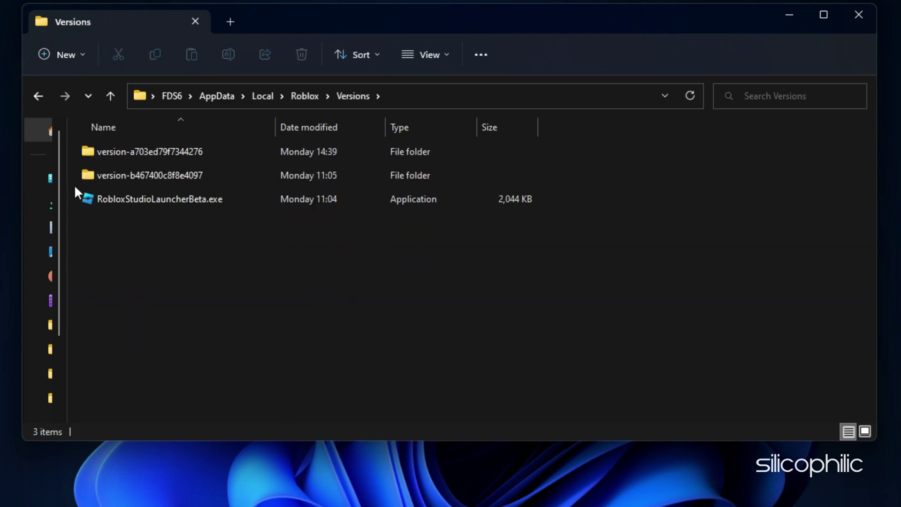
Delete both old version folders, keeping RobloxStudioLauncherBeta.exe, and close File Explorer
drag(71, 149, 132, 170)
right_click(150, 149)
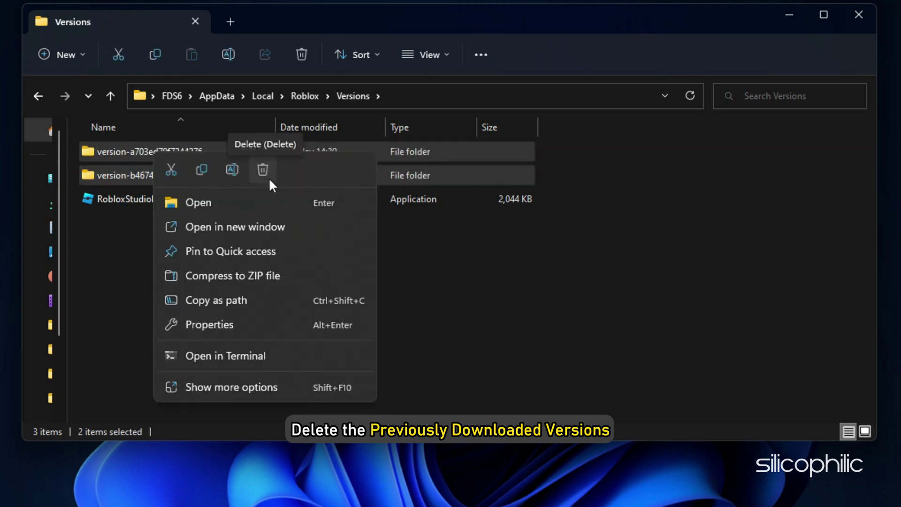
click(268, 178)
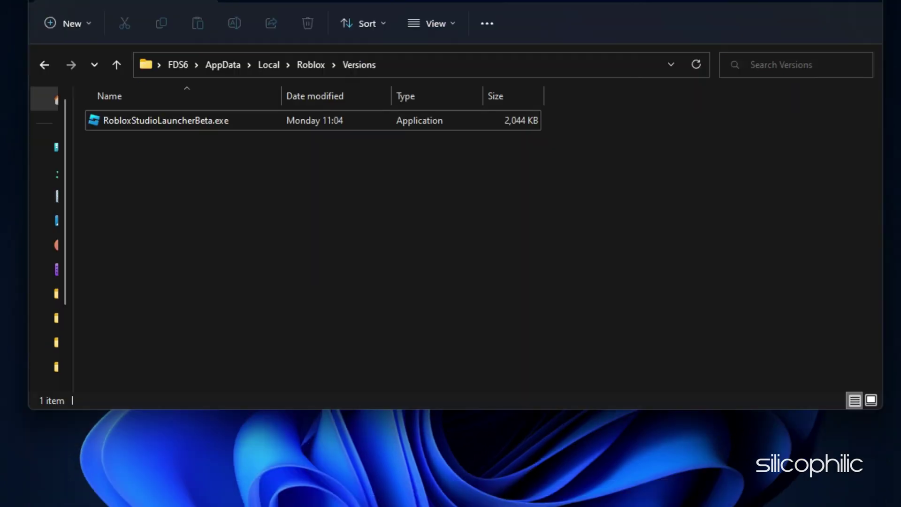
click(859, 15)
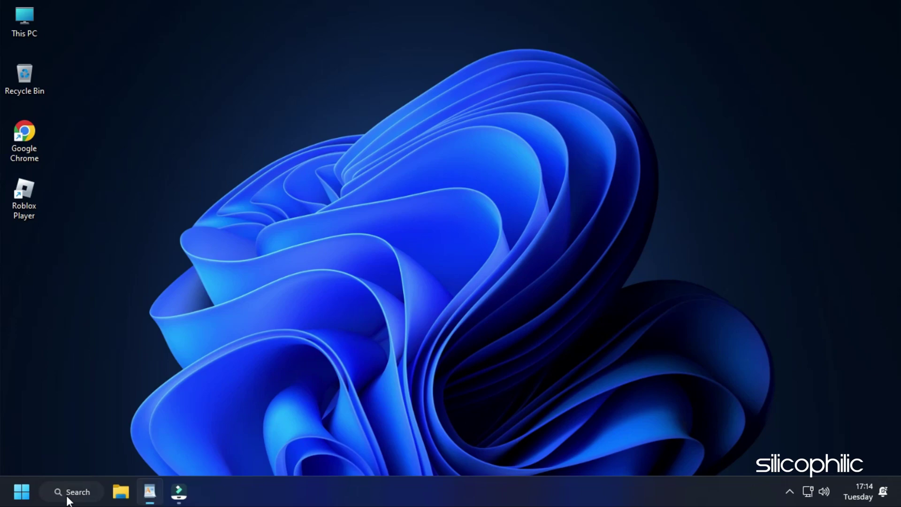
Search 'cmd' and launch Command Prompt as administrator, approving the UAC prompt
click(71, 492)
text(cmd)
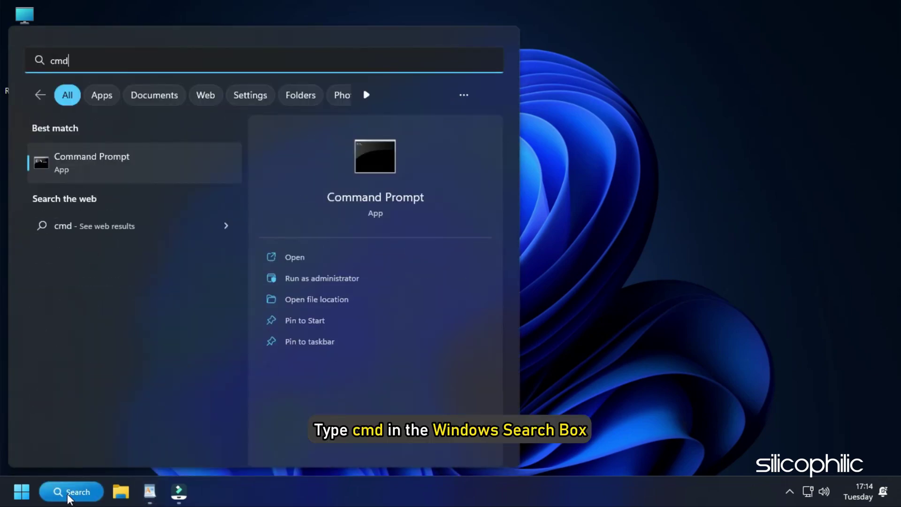
right_click(137, 175)
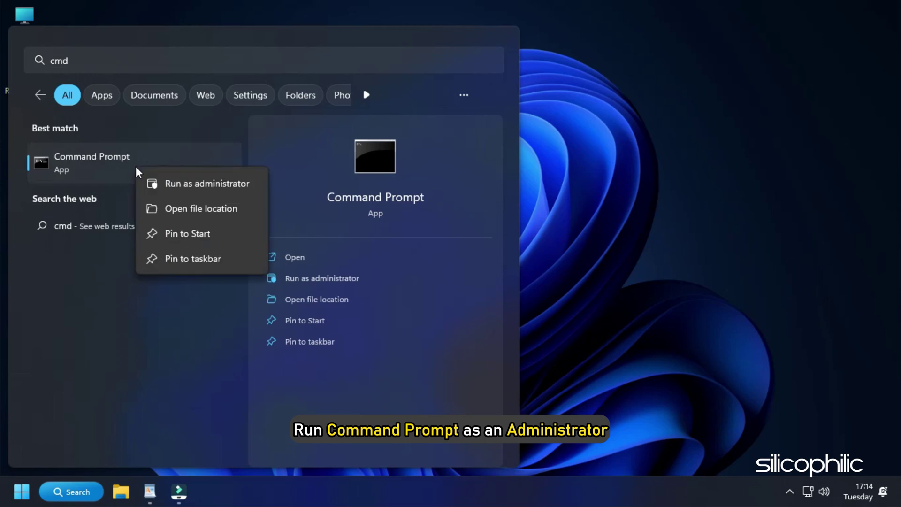
click(209, 184)
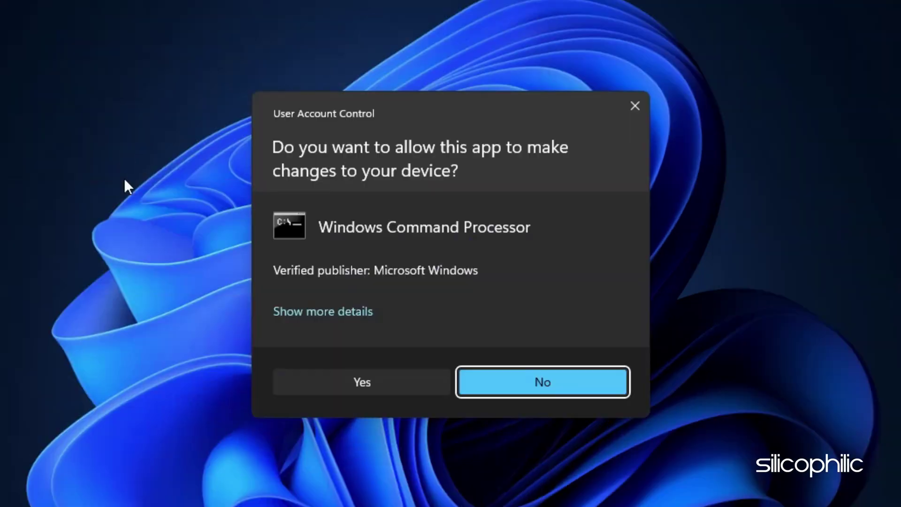
click(392, 388)
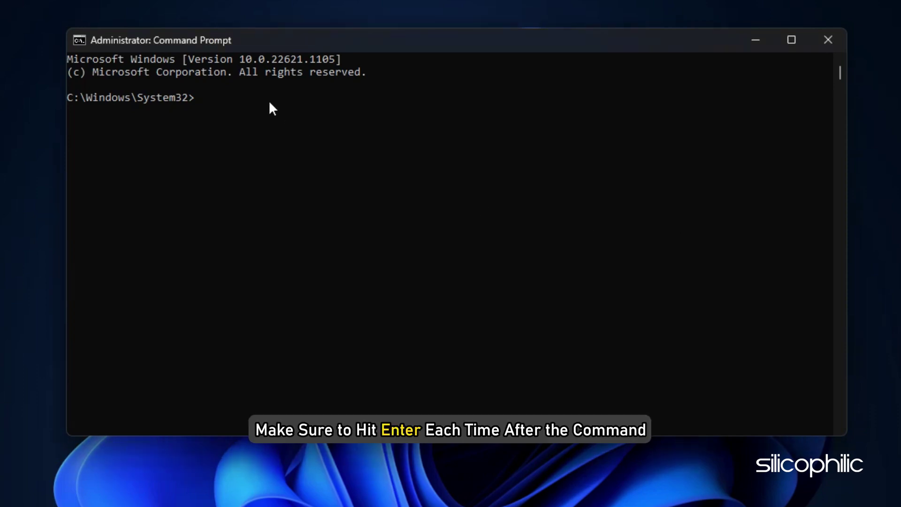
Run ipconfig /flushdns, ipconfig /release and ipconfig /renew
click(217, 96)
text(ipconfig /flushdns)
key(Return)
key(Return)
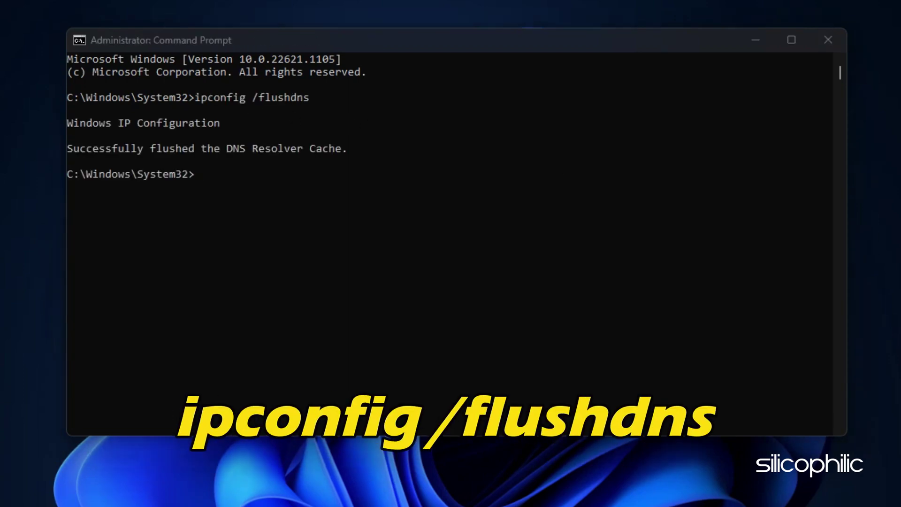
text(ipconfig /release)
key(Return)
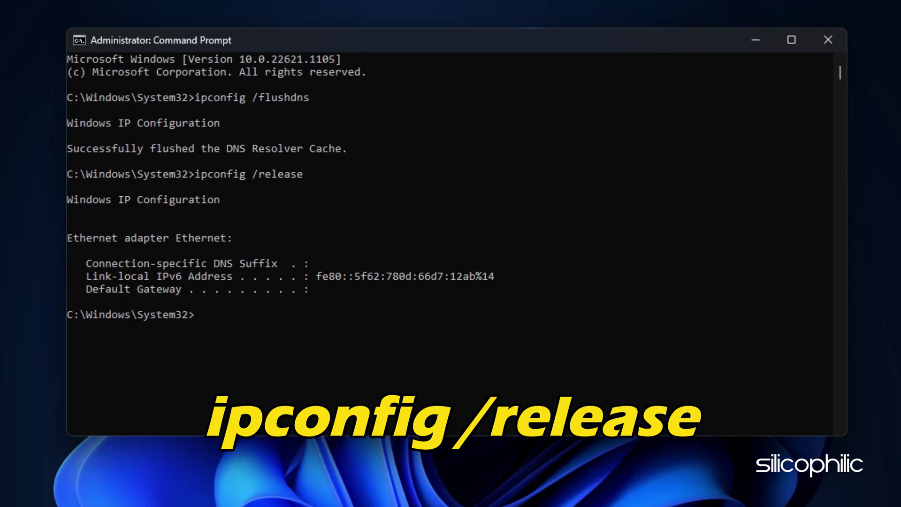
text(ipconfig /renew)
key(Return)
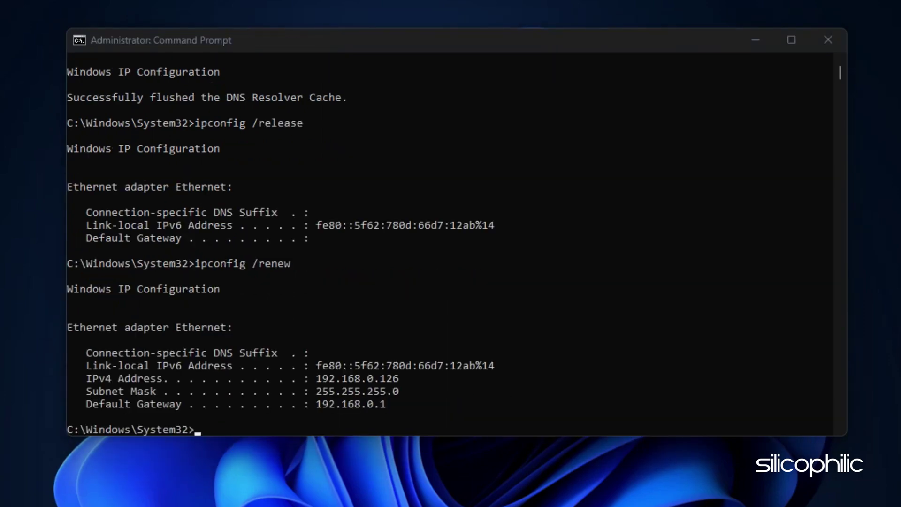
Reset the IP stack and Winsock with netsh int ip reset and netsh winsock reset
text(netsh int ip reset)
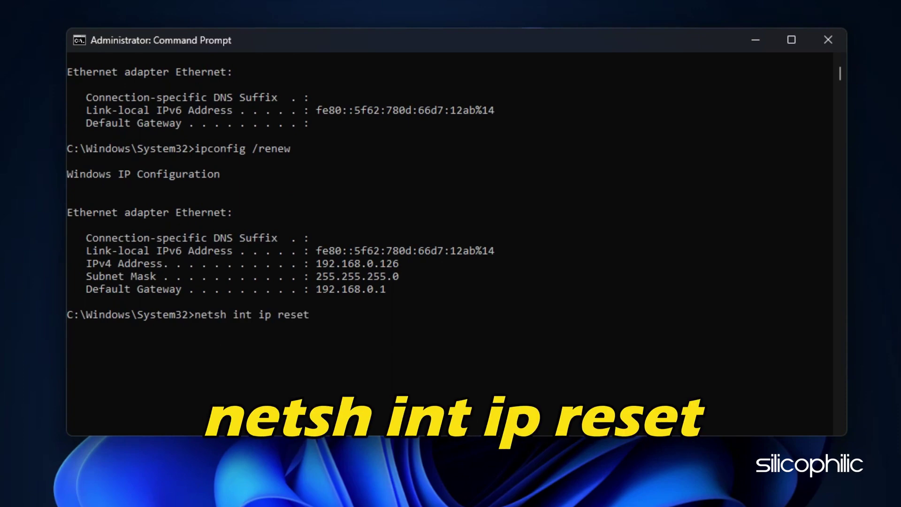
key(Return)
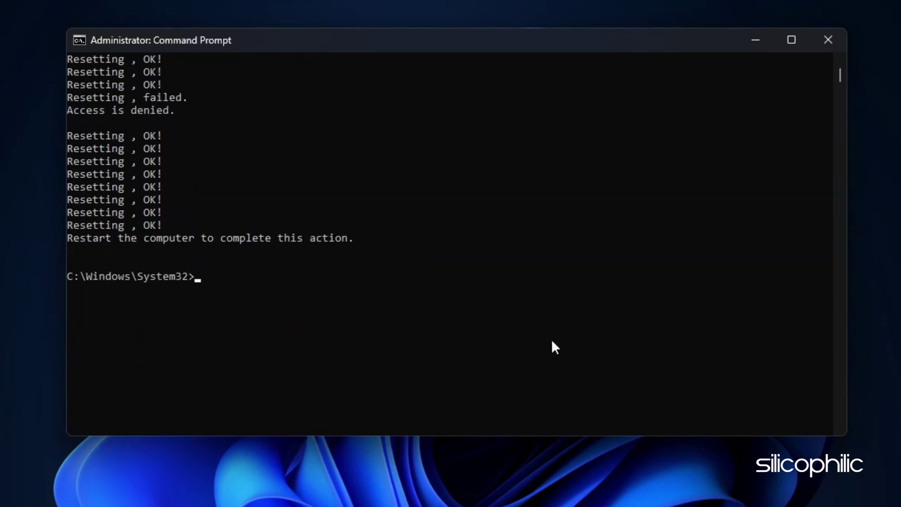
text(netsh winsock reset)
key(Return)
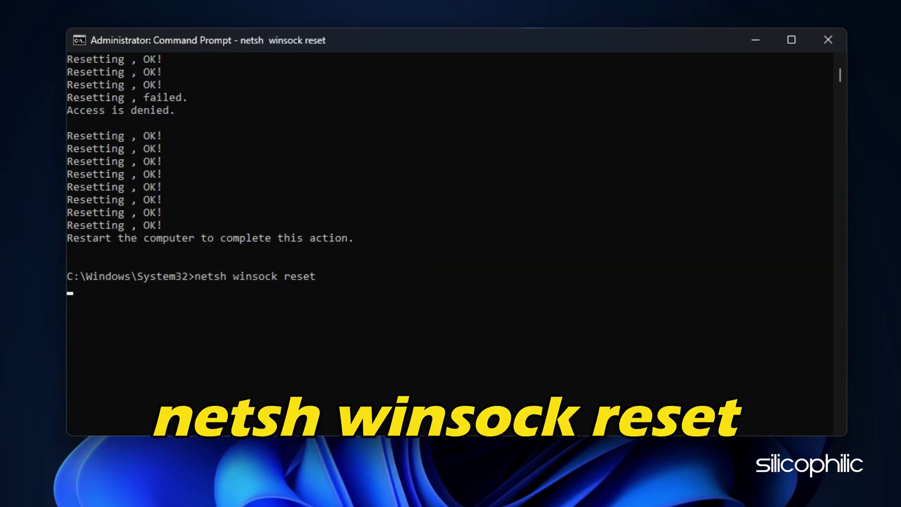
scroll(694, 350, down, 4)
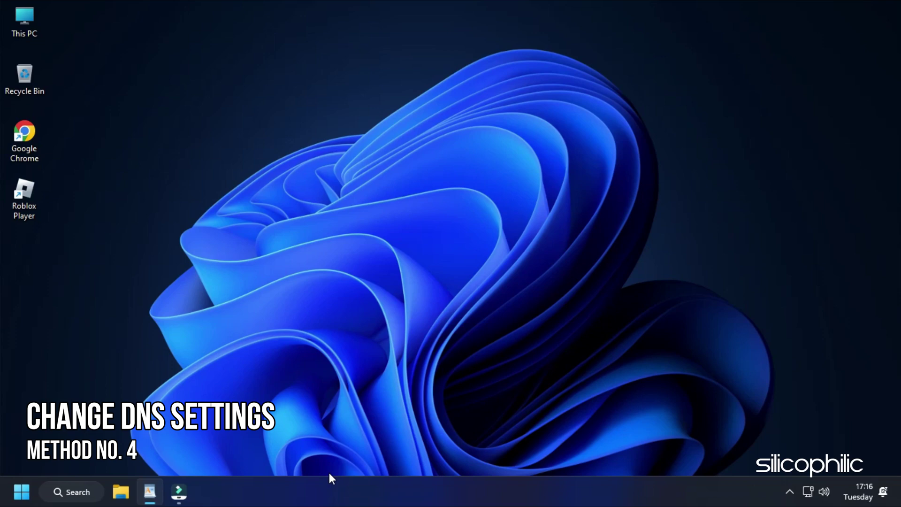
Open the Ethernet adapter's properties from Network Connections (ncpa.cpl)
key(super+r)
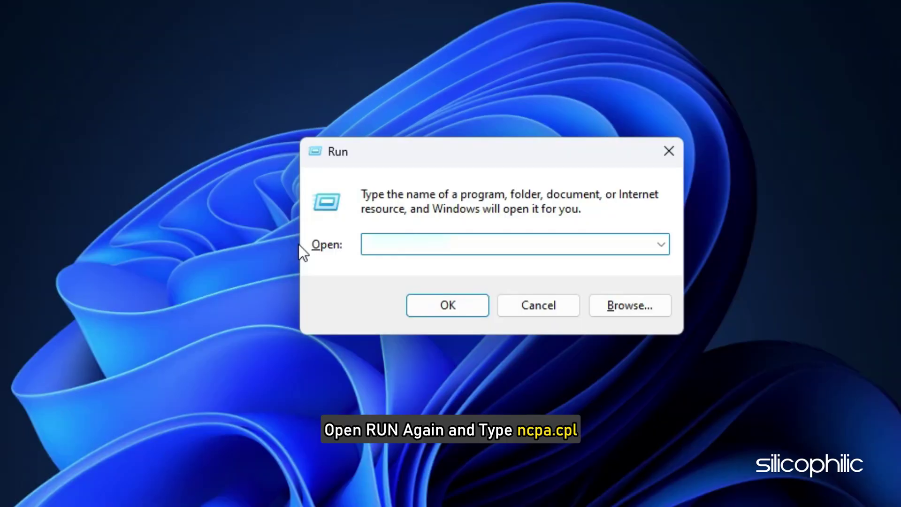
text(ncpa.cpl)
click(472, 302)
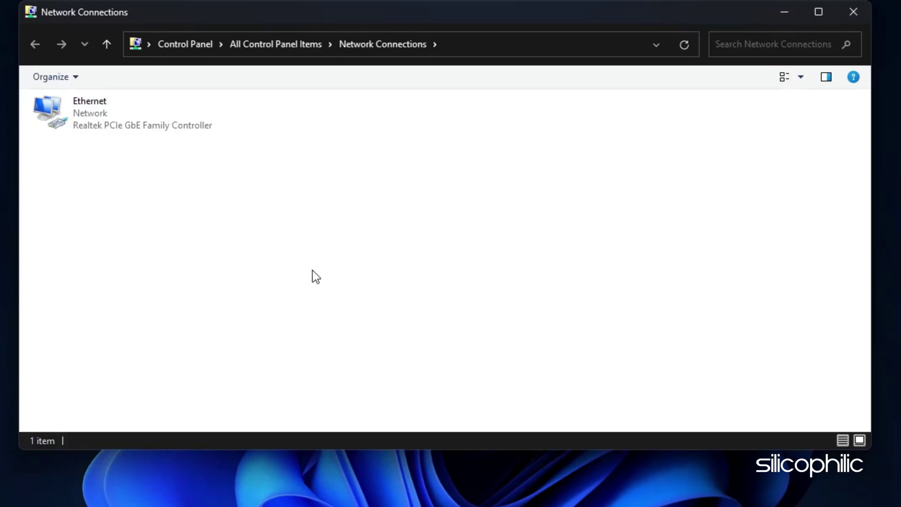
right_click(81, 127)
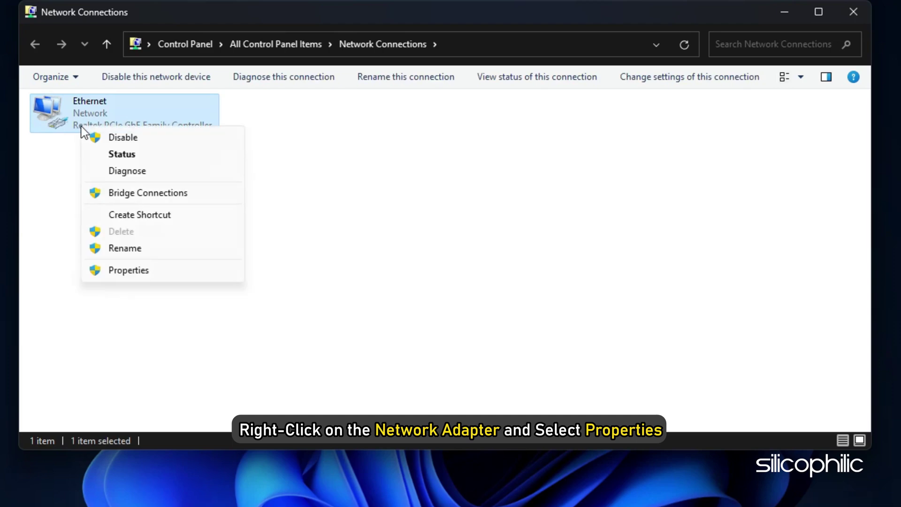
click(169, 277)
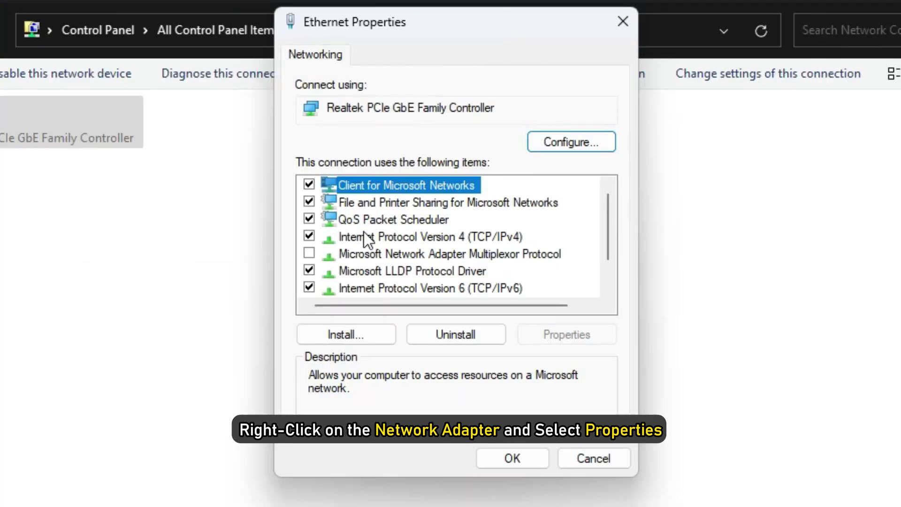
Set IPv4 DNS servers to 8.8.8.8 preferred and 8.8.4.4 alternate, then close the properties
click(364, 237)
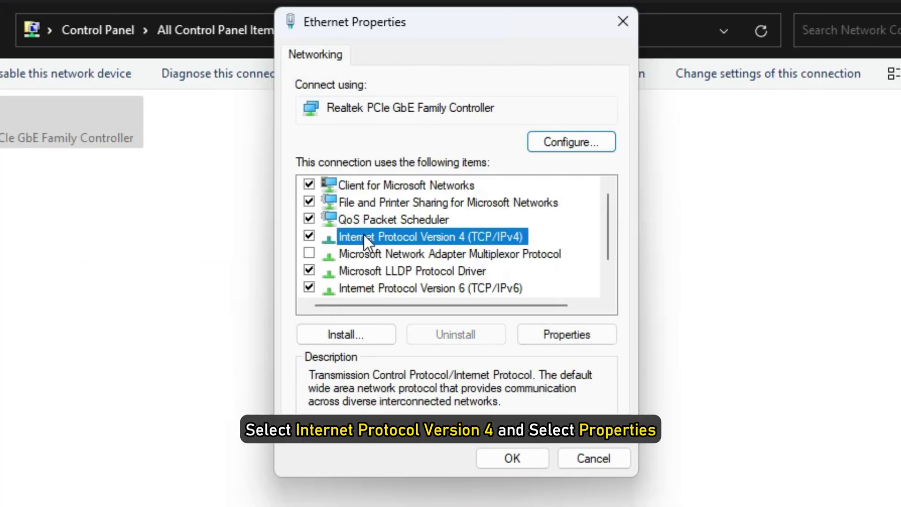
click(525, 343)
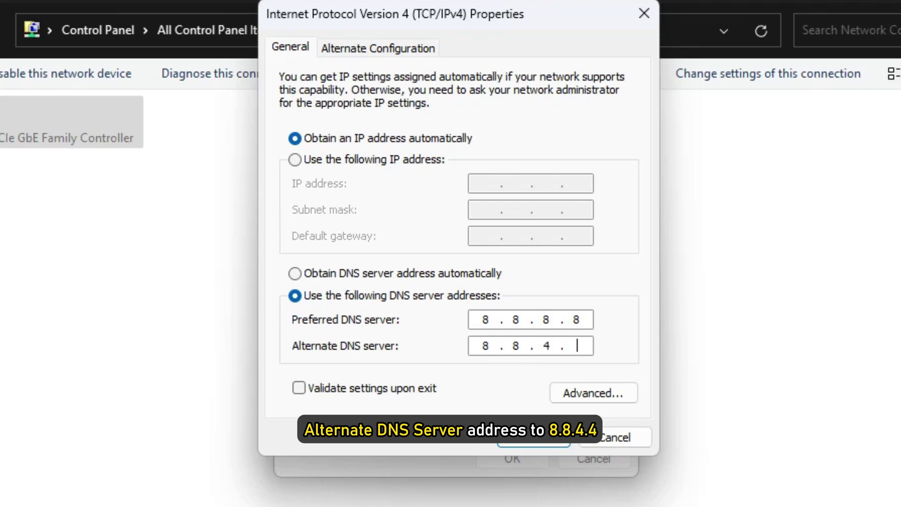
click(542, 440)
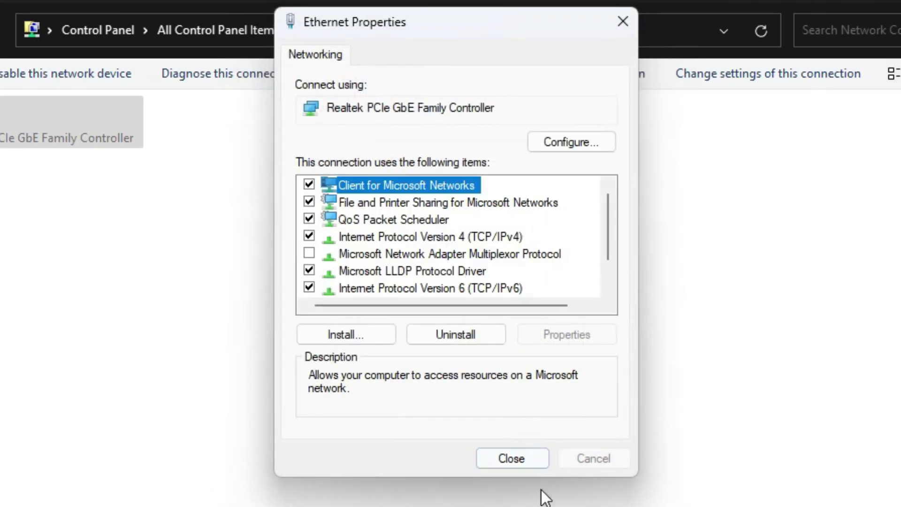
click(518, 465)
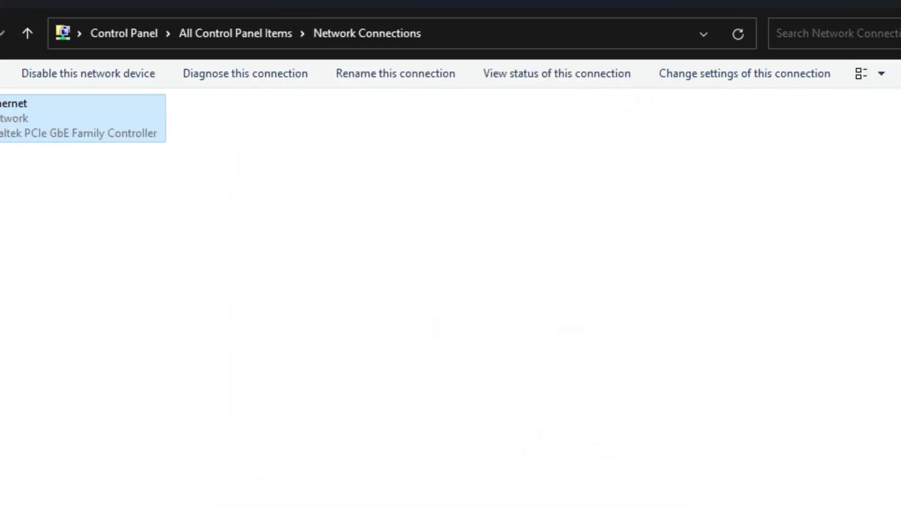